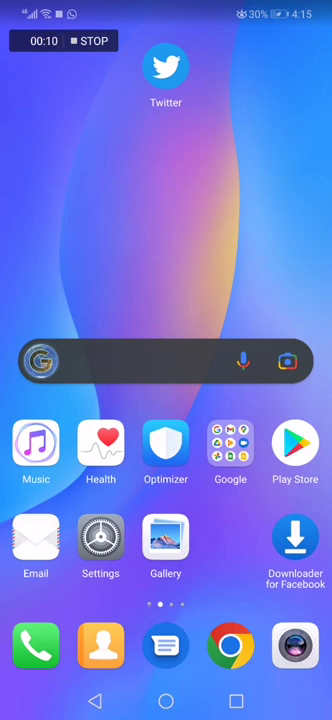
# Launch Twitter and go to Lists from the avatar drawer, scrolling to Your Lists.
pyautogui.click(166, 67)
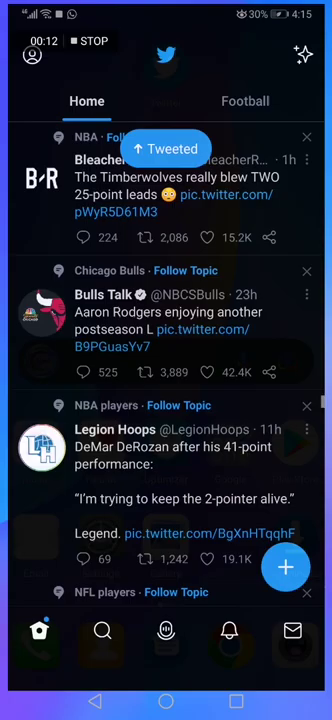
pyautogui.moveTo(45, 40)
pyautogui.mouseDown()
pyautogui.moveTo(72, 40)
pyautogui.moveTo(272, 72)
pyautogui.mouseUp()
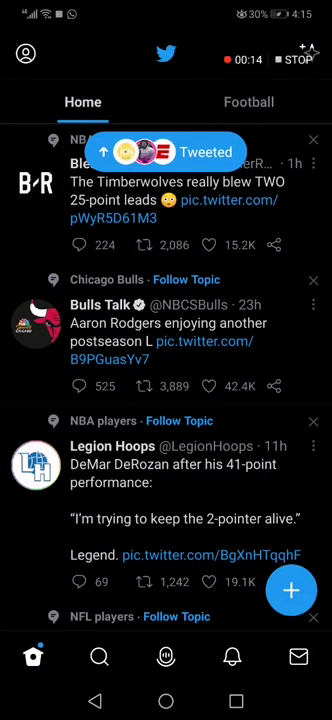
pyautogui.moveTo(23, 48); pyautogui.dragTo(32, 78)
pyautogui.click(27, 55)
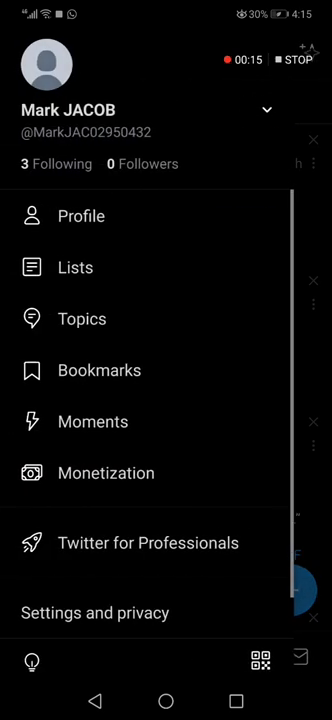
pyautogui.click(107, 262)
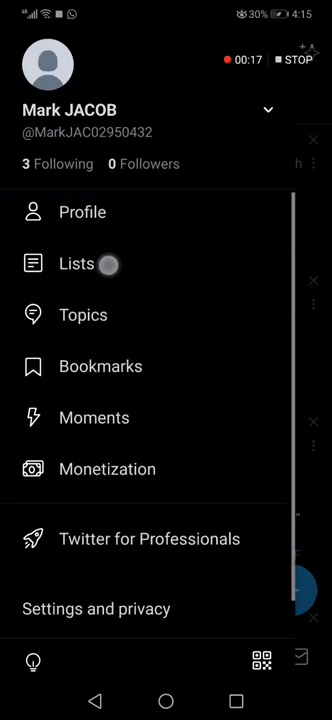
pyautogui.scroll(-1, 199, 439)
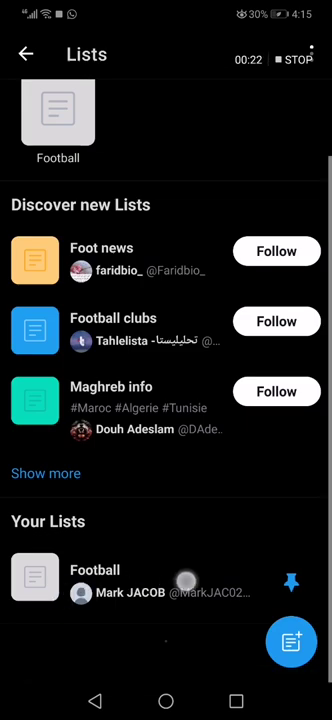
pyautogui.click(75, 530)
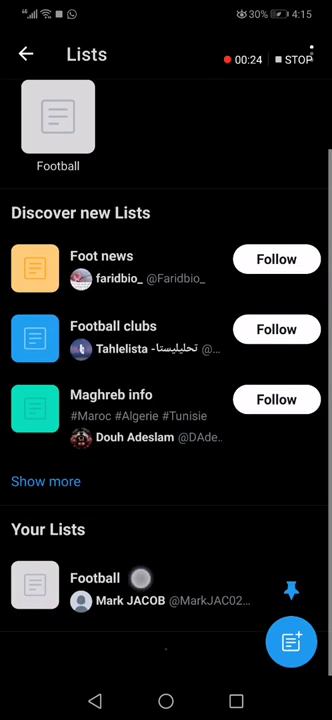
# Open the Football list and bring up its Edit List screen.
pyautogui.click(168, 568)
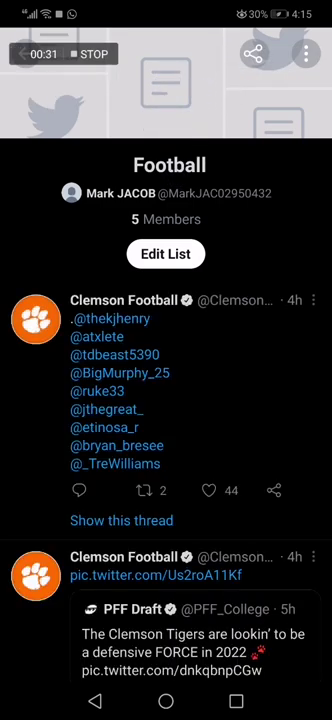
pyautogui.moveTo(147, 269); pyautogui.dragTo(146, 260)
pyautogui.click(150, 246)
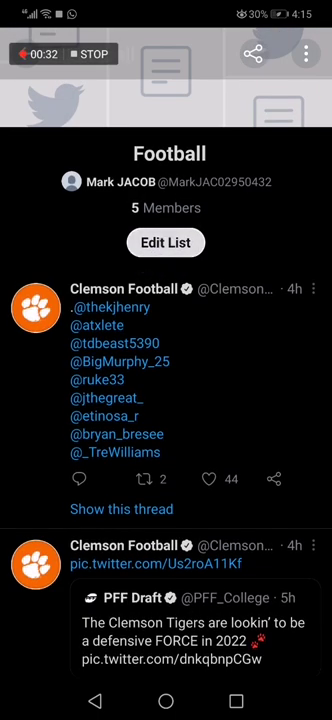
# Back out of the Football edit screen and list timeline without saving.
pyautogui.moveTo(179, 105)
pyautogui.mouseDown()
pyautogui.moveTo(192, 112)
pyautogui.moveTo(164, 207)
pyautogui.mouseUp()
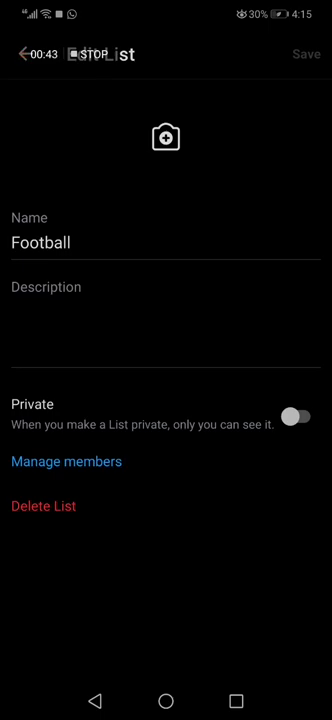
pyautogui.click(92, 699)
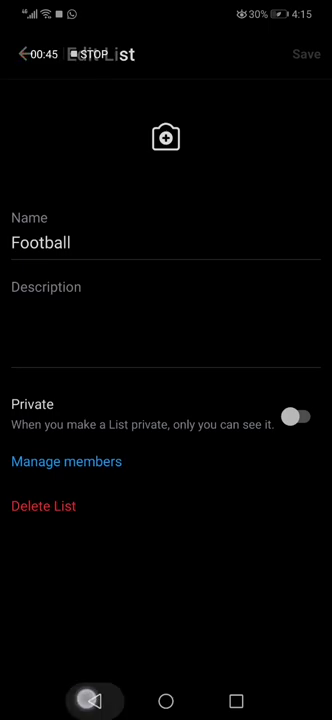
pyautogui.click(92, 699)
# Press Back from Lists to reach the Home timeline and exit Twitter.
pyautogui.click(94, 700)
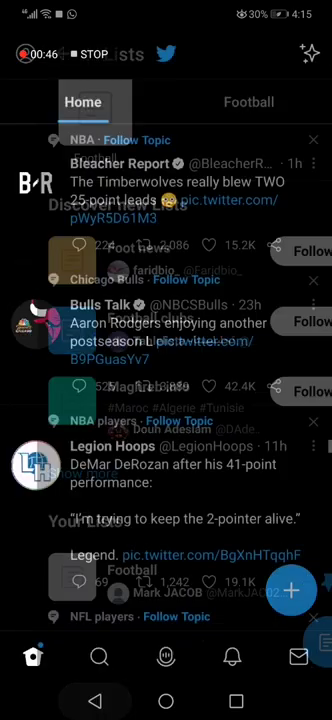